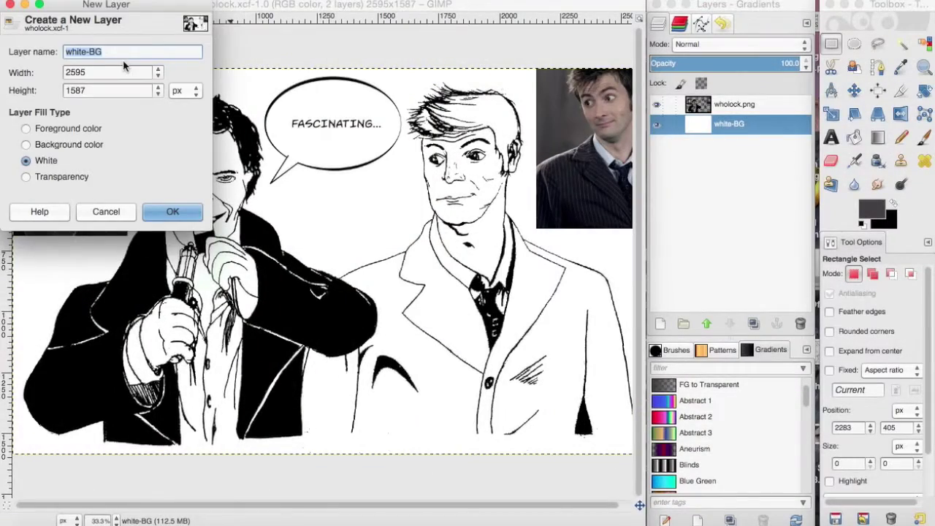
# Start a freehand outline of the right man's coat at its bottom edge
pyautogui.click(877, 44)
pyautogui.click(307, 433)
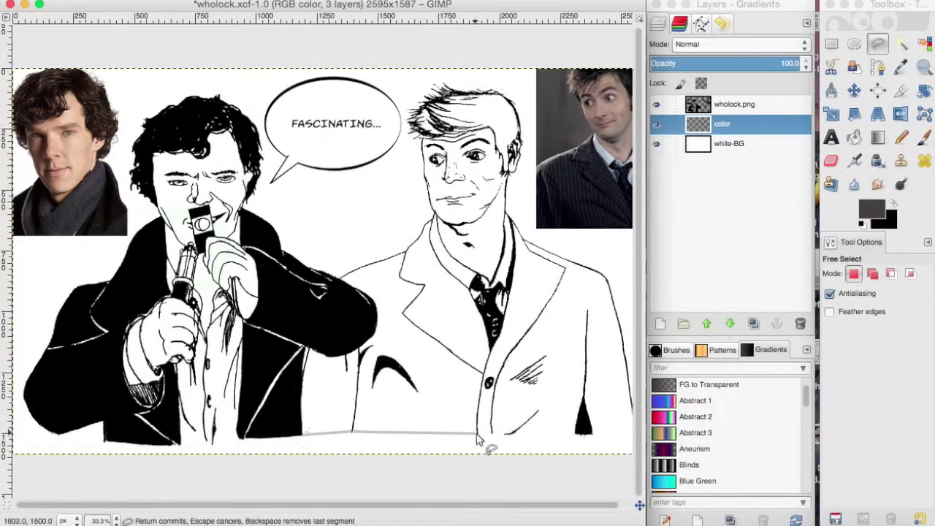
# Select the right man's coat with a freehand outline, redoing the first attempt
pyautogui.click(611, 282)
pyautogui.click(561, 257)
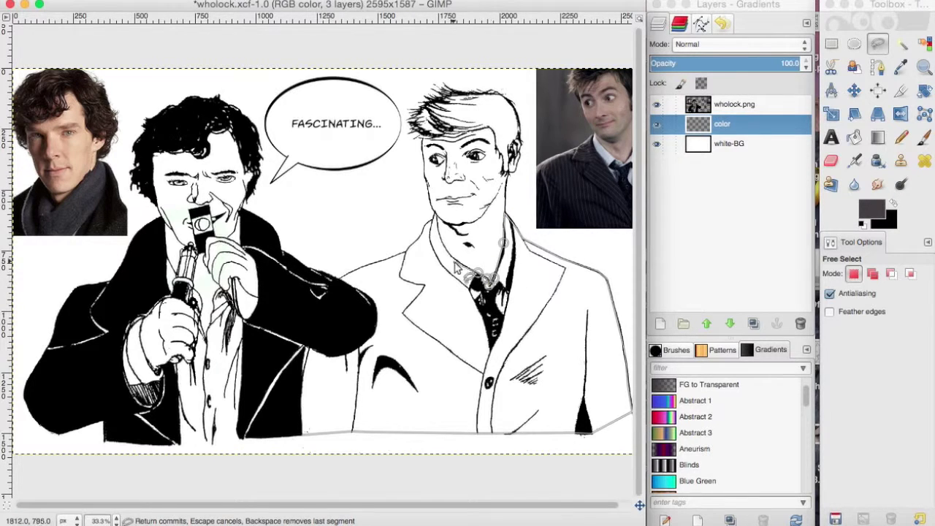
pyautogui.press('Escape')
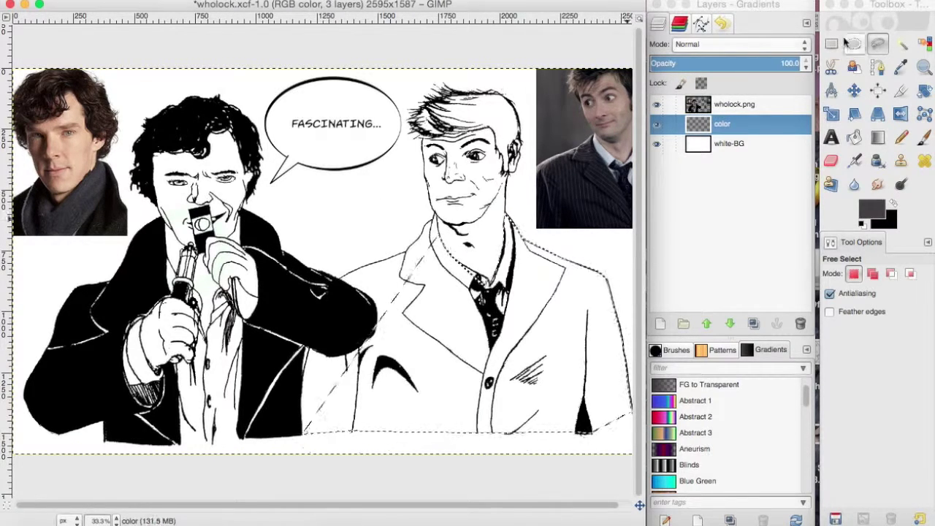
pyautogui.click(583, 435)
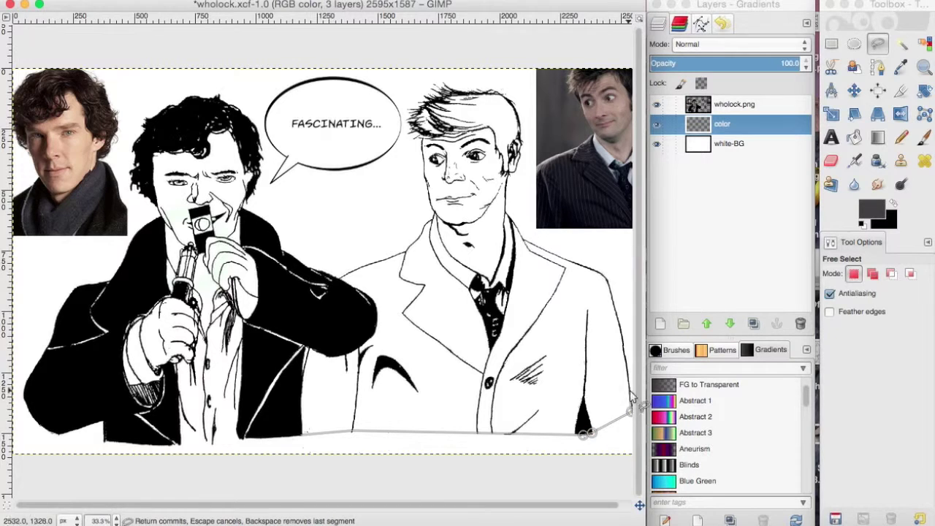
pyautogui.click(605, 278)
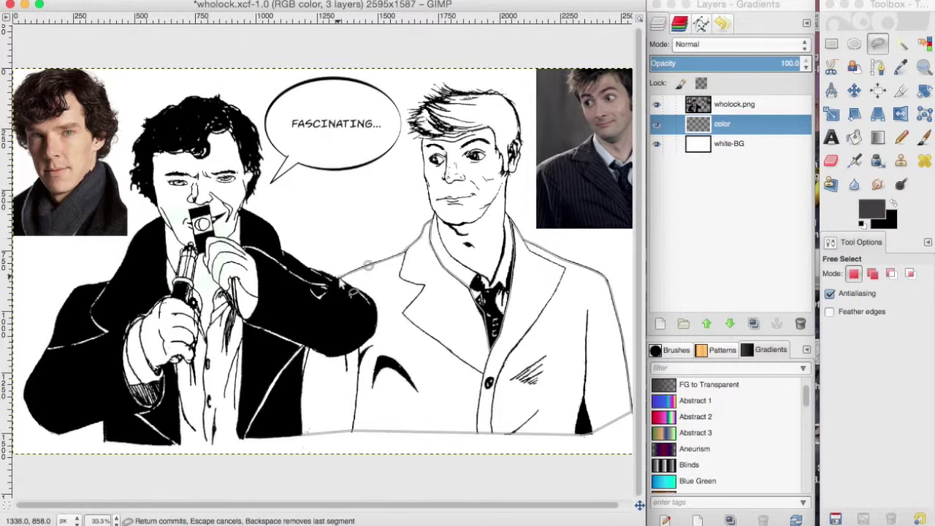
pyautogui.click(302, 427)
pyautogui.press('Return')
# Sample a dark grey from the photo and paint the selected coat with it
pyautogui.press('o')
pyautogui.click(721, 106)
pyautogui.click(591, 204)
pyautogui.click(722, 124)
pyautogui.press('p')
pyautogui.moveTo(387, 212)
pyautogui.mouseDown()
pyautogui.moveTo(567, 292)
pyautogui.moveTo(559, 429)
pyautogui.mouseUp()
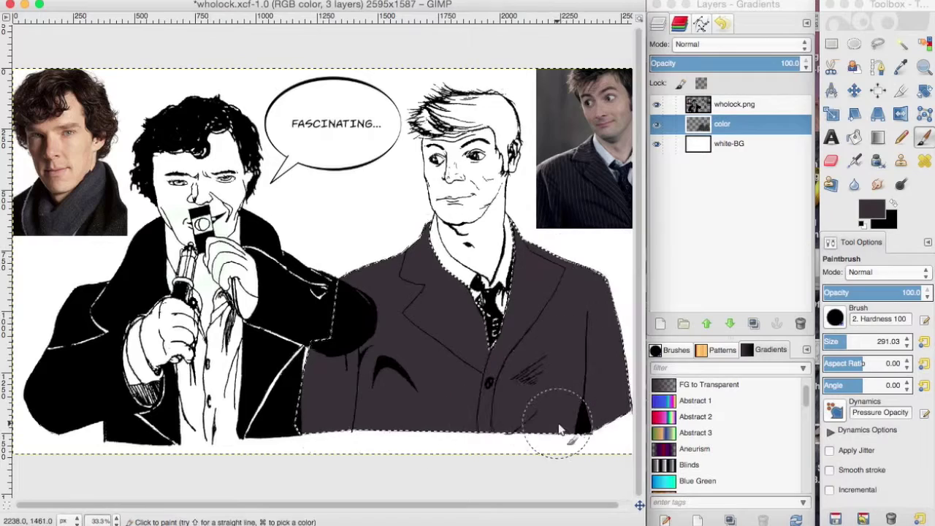
# Switch to a lighter grey-purple colour and the Pencil Scratch brush
pyautogui.click(872, 210)
pyautogui.click(438, 124)
pyautogui.click(611, 212)
pyautogui.click(835, 317)
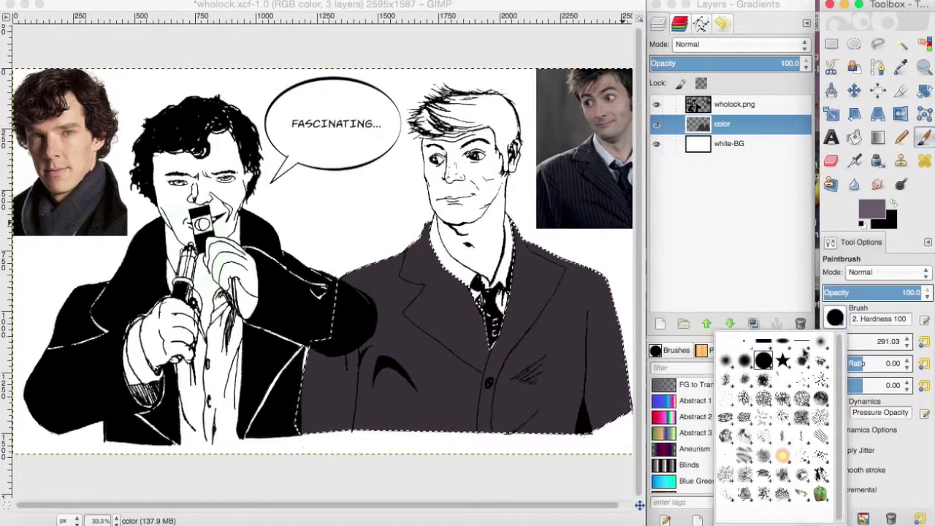
pyautogui.click(820, 361)
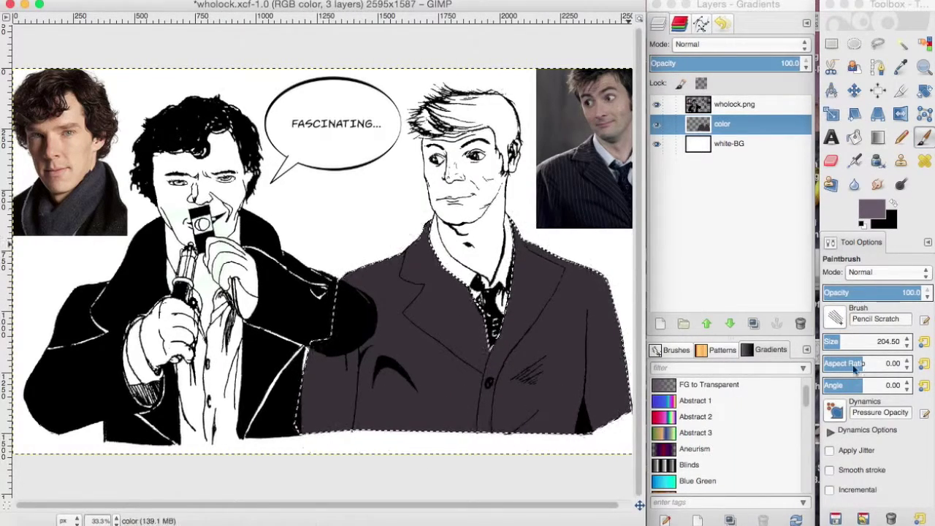
pyautogui.click(830, 430)
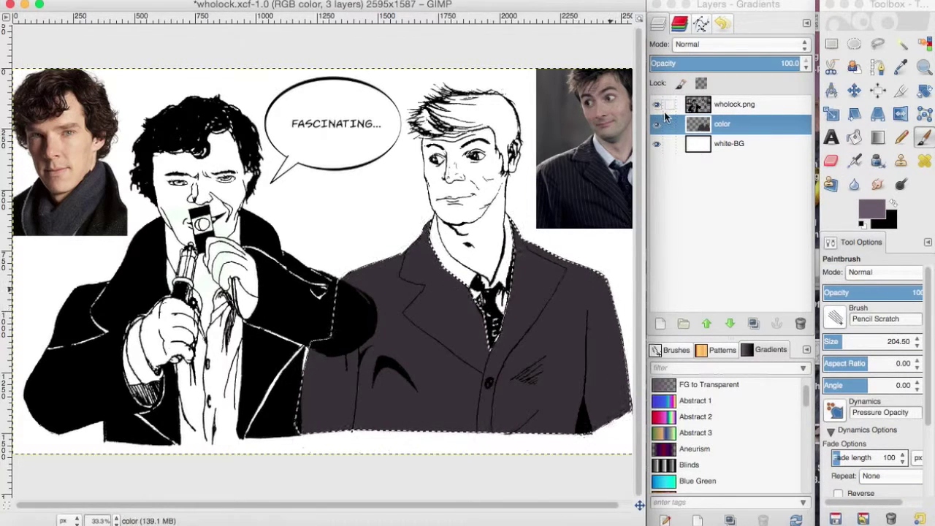
# Clear the coat selection and begin outlining the shirt collar
pyautogui.hotkey('ctrl', 'shift', 'a')
pyautogui.click(831, 44)
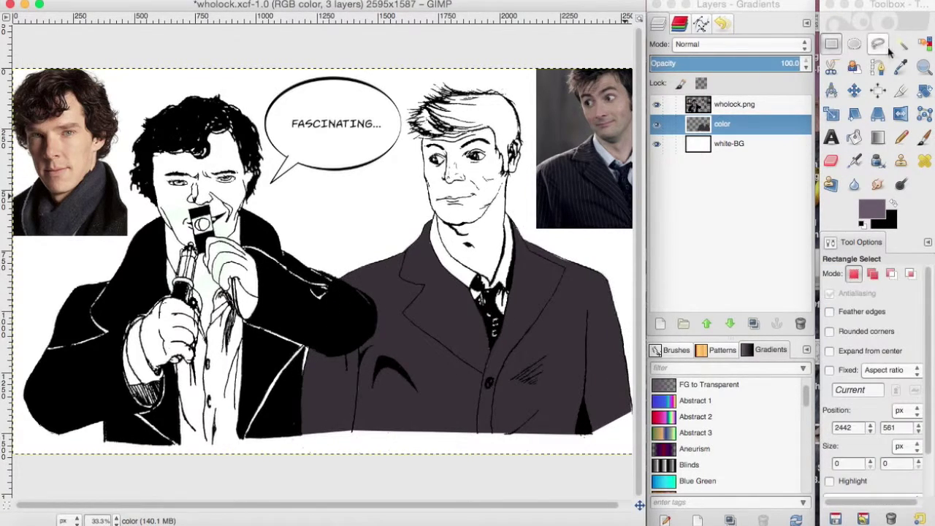
pyautogui.click(877, 43)
pyautogui.click(432, 220)
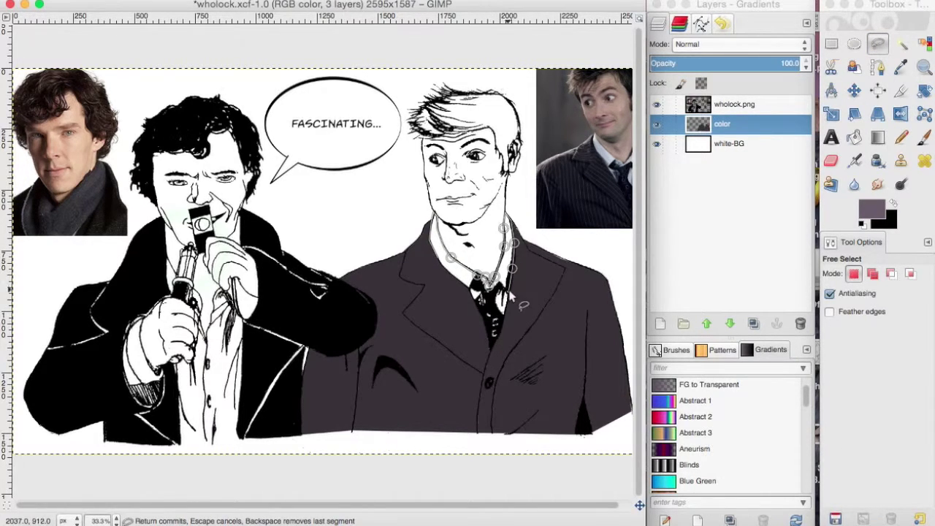
# Close the collar outline and paint the collar light blue-grey
pyautogui.click(432, 220)
pyautogui.press('o')
pyautogui.press('p')
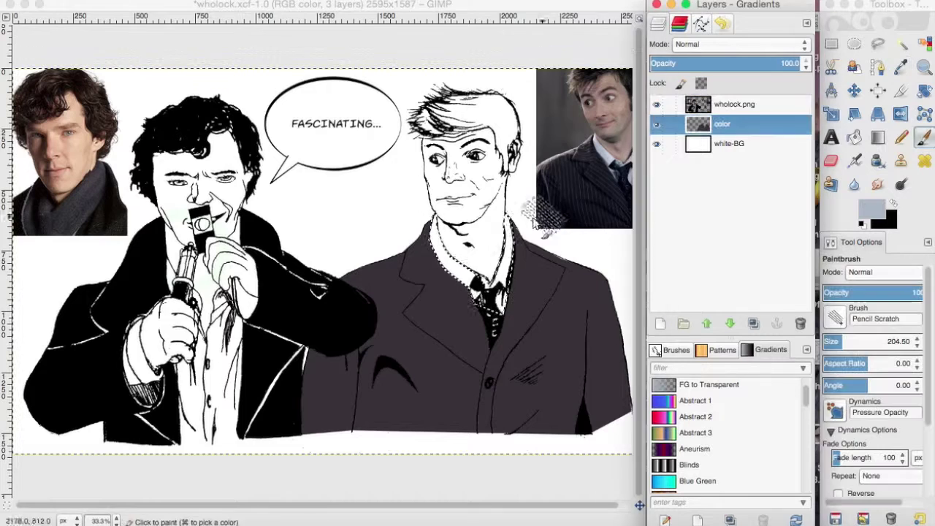
pyautogui.moveTo(511, 212); pyautogui.dragTo(442, 278)
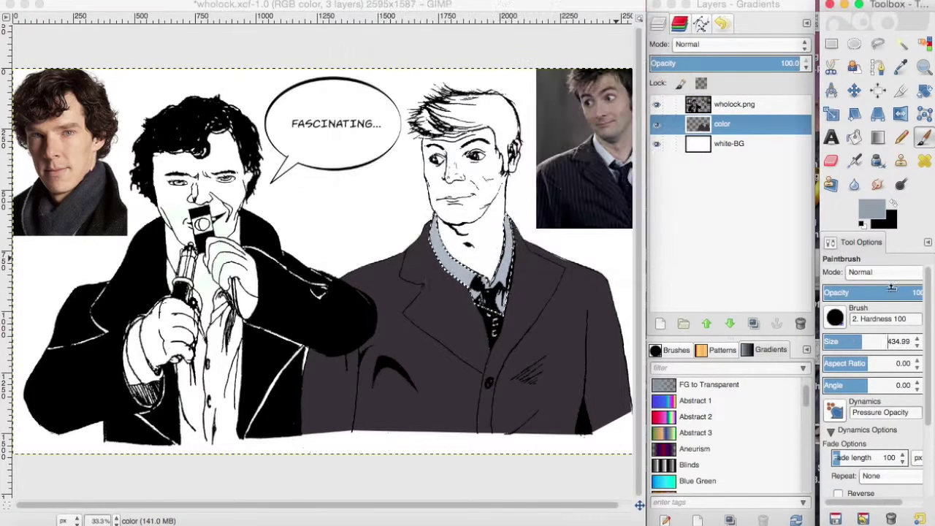
# Clear the collar selection and shrink the brush to size 8.94
pyautogui.press('r')
pyautogui.click(593, 232)
pyautogui.click(923, 137)
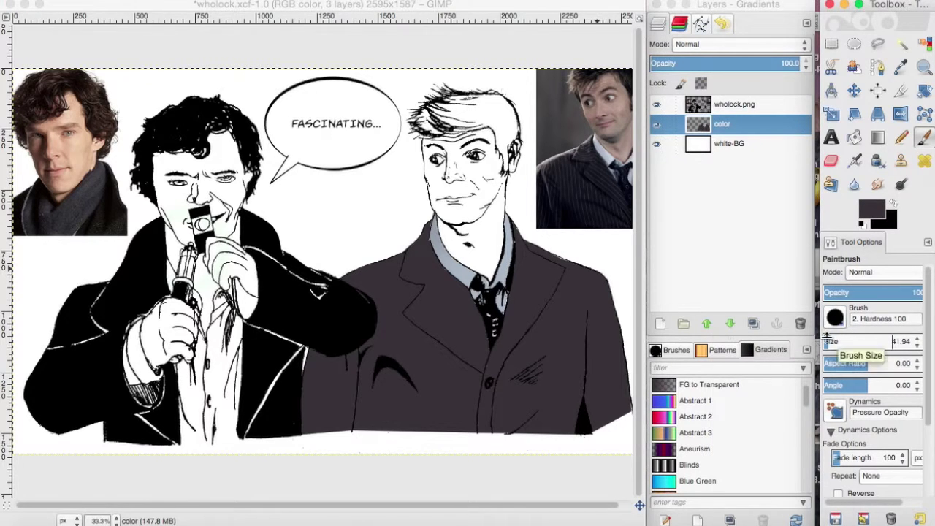
pyautogui.click(440, 250)
pyautogui.moveTo(888, 343); pyautogui.dragTo(869, 343)
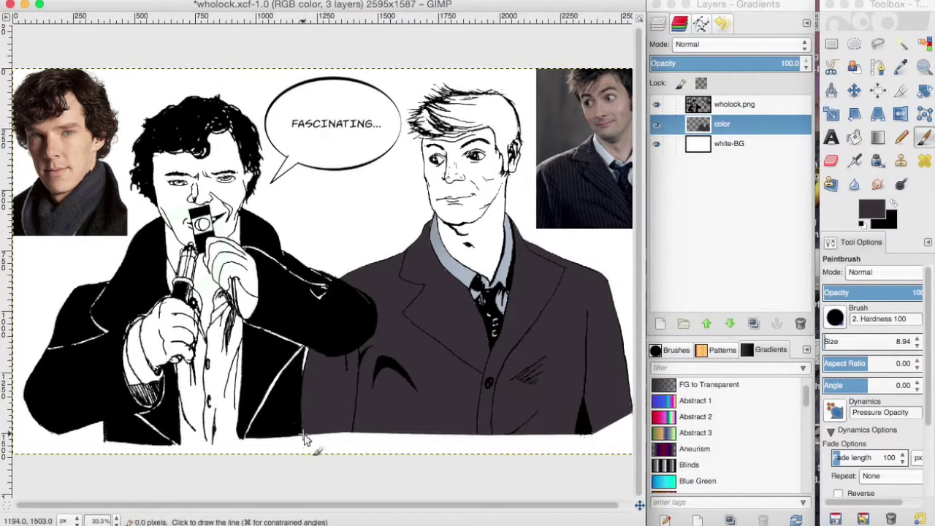
# Start a freehand outline along the right man's neck
pyautogui.press('f')
pyautogui.click(499, 267)
pyautogui.click(501, 255)
pyautogui.click(503, 240)
pyautogui.click(505, 224)
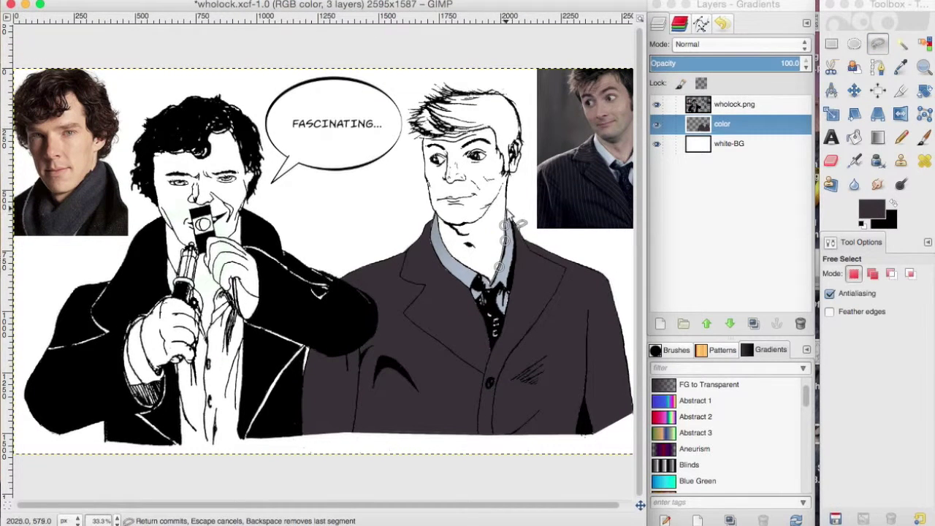
# Finish the face-and-neck selection and sample a skin tone from the photo
pyautogui.click(506, 169)
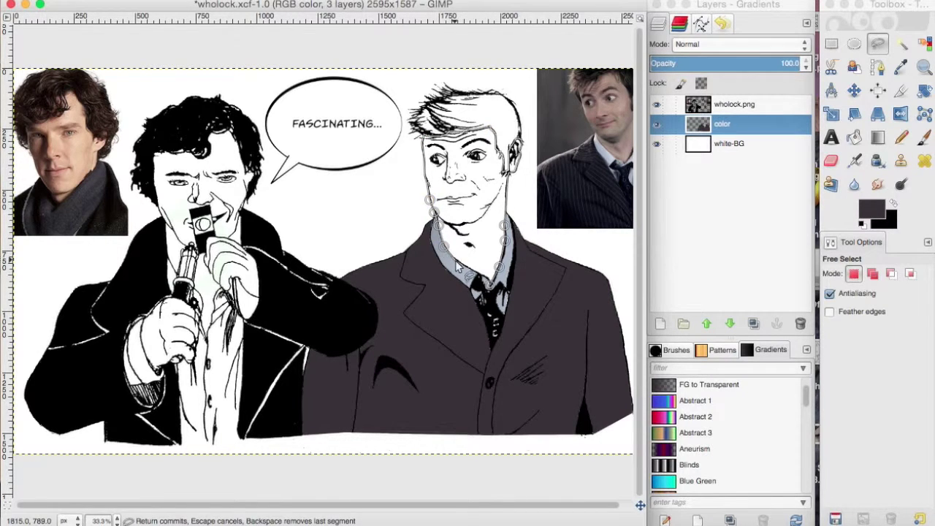
pyautogui.press('Return')
pyautogui.click(734, 104)
pyautogui.press('o')
pyautogui.click(584, 128)
# Adjust the skin colour, lower the brush opacity, and swap the paint colours
pyautogui.click(870, 210)
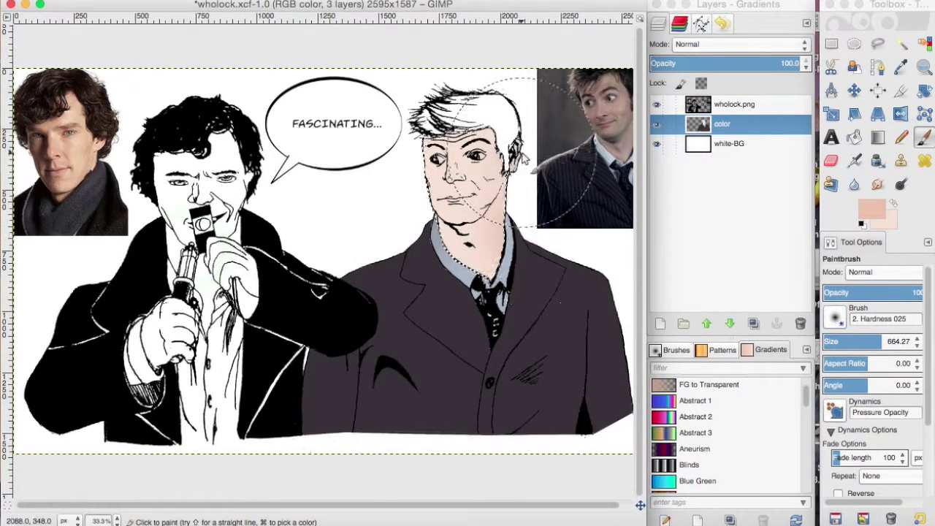
pyautogui.click(858, 293)
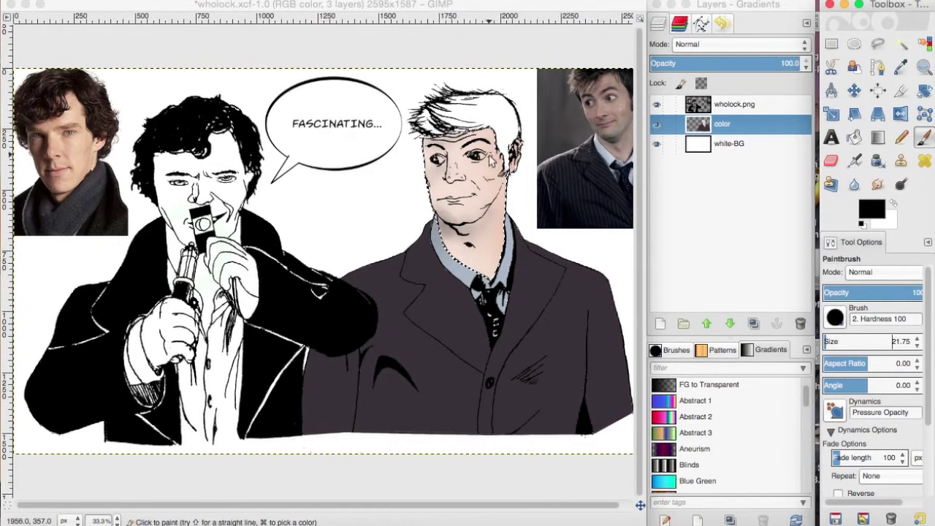
pyautogui.press('x')
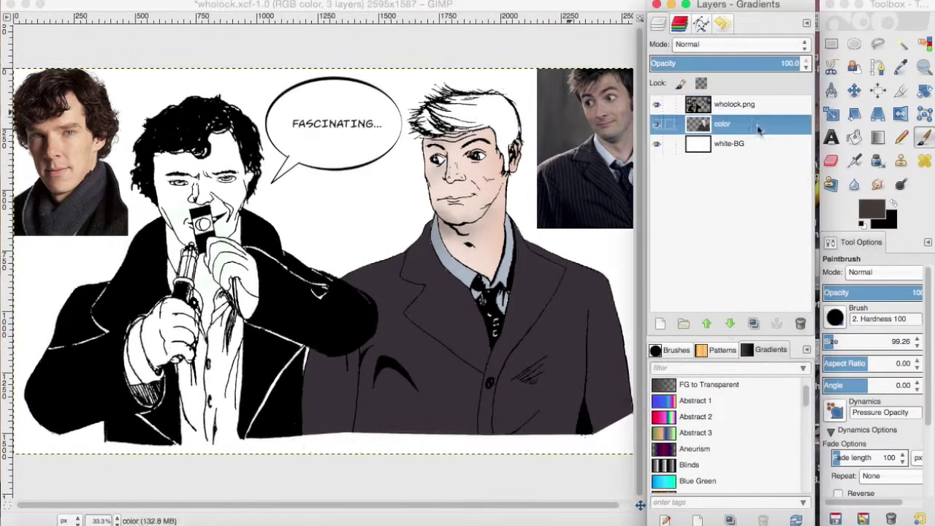
# Paint dark grey strokes across the right man's hair
pyautogui.click(432, 124)
pyautogui.moveTo(484, 111); pyautogui.dragTo(512, 132)
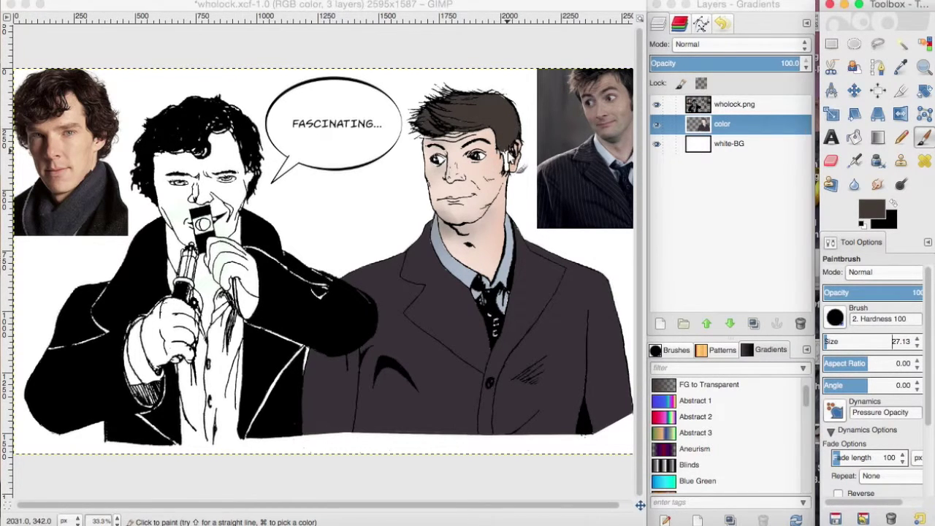
pyautogui.click(620, 214)
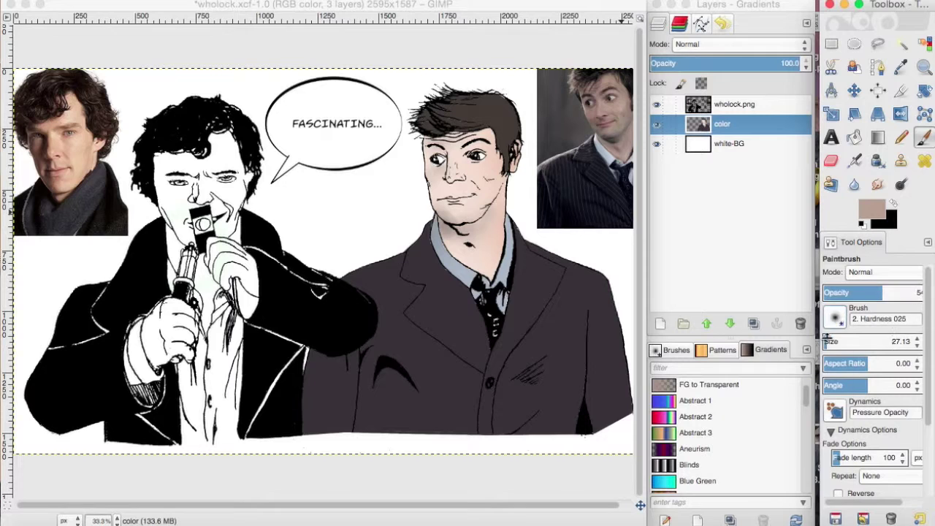
pyautogui.press('pageup')
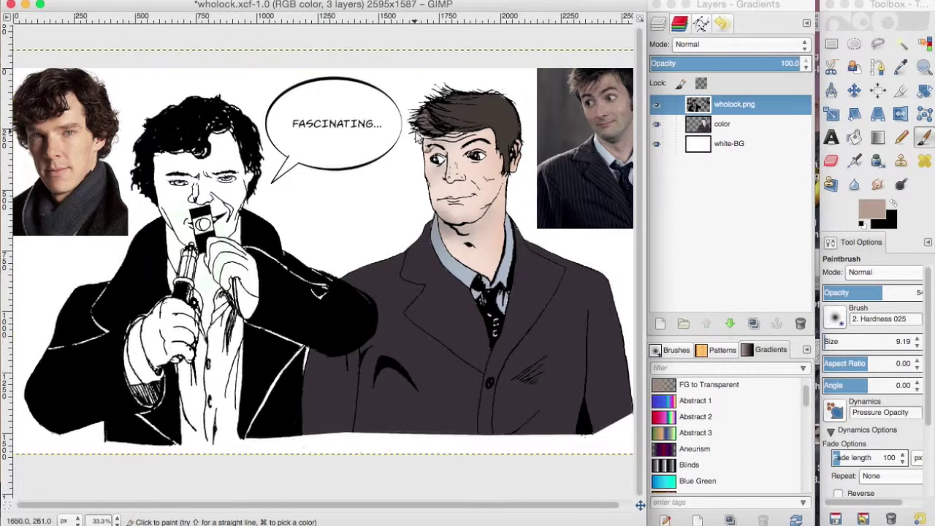
pyautogui.click(722, 124)
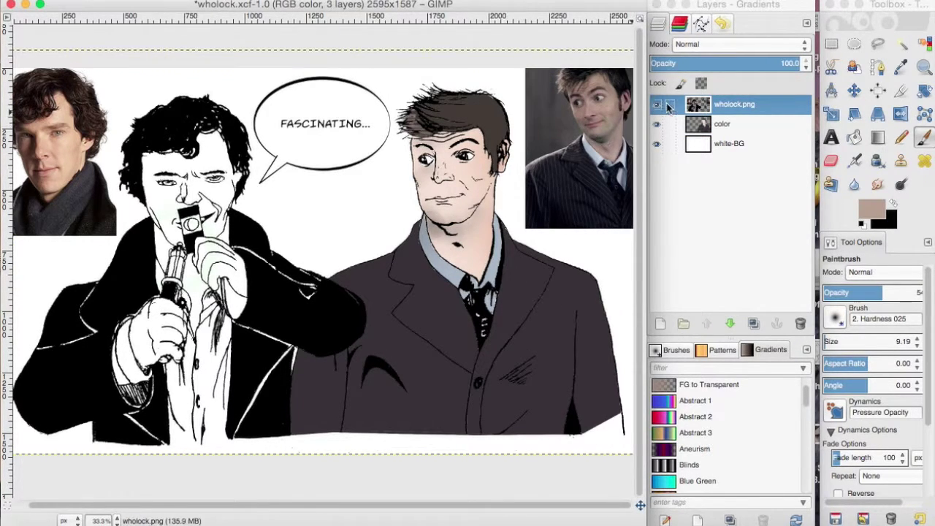
# Set a soft brush at size 74.70 and opacity 12, then sample the hair's brown
pyautogui.click(835, 316)
pyautogui.click(837, 340)
pyautogui.moveTo(837, 339); pyautogui.dragTo(854, 341)
pyautogui.moveTo(847, 292); pyautogui.dragTo(833, 292)
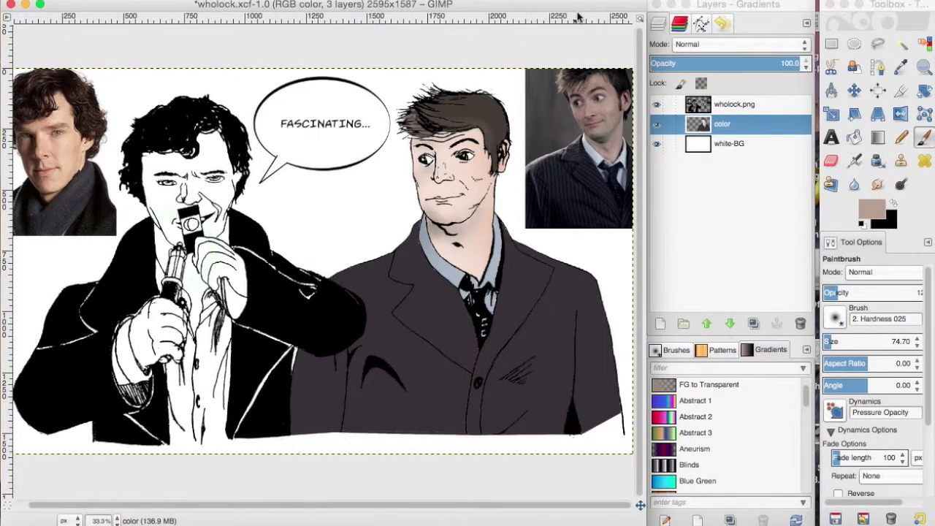
pyautogui.keyDown('ctrl'); pyautogui.click(486, 130); pyautogui.keyUp('ctrl')
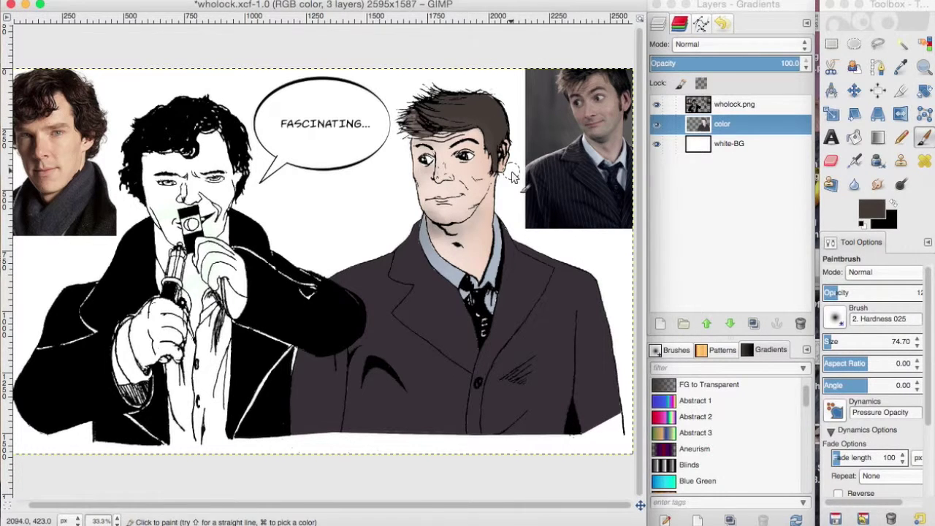
pyautogui.click(878, 46)
pyautogui.moveTo(209, 363); pyautogui.dragTo(143, 357)
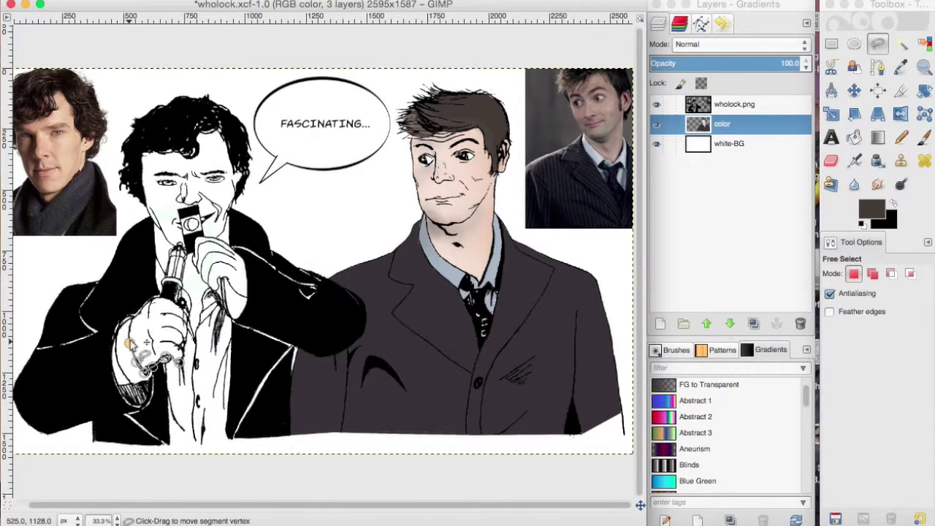
# Paint the selected lower hand with a sampled beige skin tone
pyautogui.press('Return')
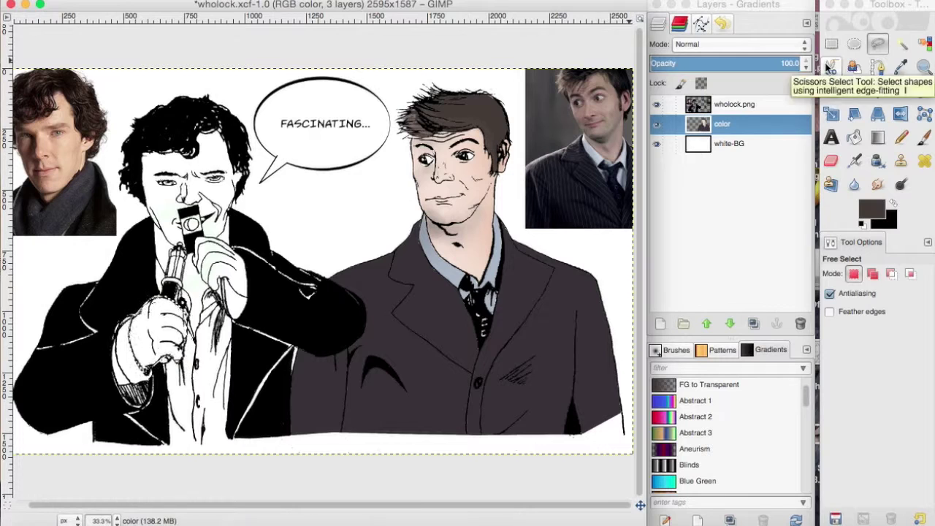
pyautogui.click(901, 66)
pyautogui.click(438, 182)
pyautogui.click(922, 137)
pyautogui.moveTo(146, 328)
pyautogui.mouseDown()
pyautogui.moveTo(168, 336)
pyautogui.moveTo(161, 358)
pyautogui.mouseUp()
# Adjust the hand's skin to a greyer beige, then repaint in a lighter pink
pyautogui.click(872, 210)
pyautogui.click(611, 212)
pyautogui.click(901, 67)
pyautogui.click(446, 190)
# Outline the raised hand holding the pen and fill it with a darker tan skin colour
pyautogui.click(923, 137)
pyautogui.click(877, 44)
pyautogui.click(230, 286)
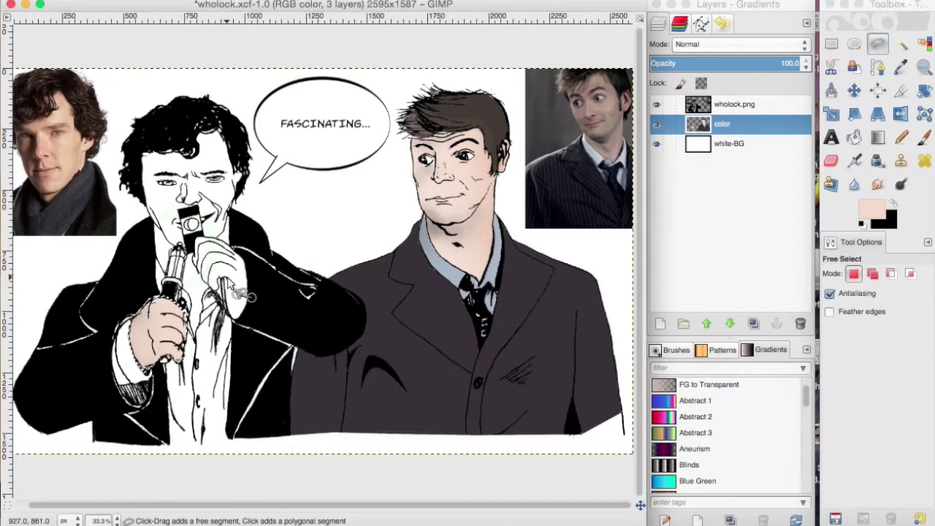
pyautogui.moveTo(222, 290); pyautogui.dragTo(222, 289)
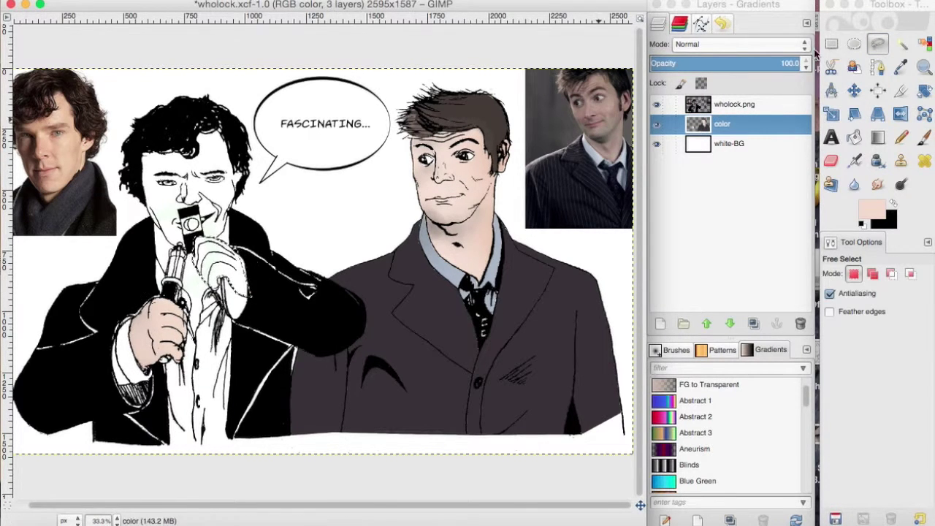
pyautogui.press('p')
pyautogui.moveTo(212, 255); pyautogui.dragTo(241, 284)
pyautogui.click(869, 211)
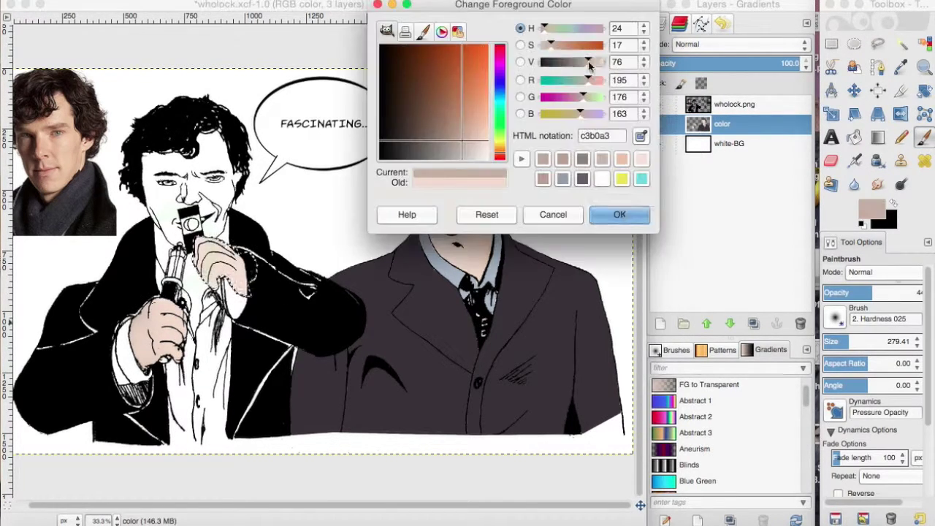
pyautogui.click(611, 213)
pyautogui.press('r')
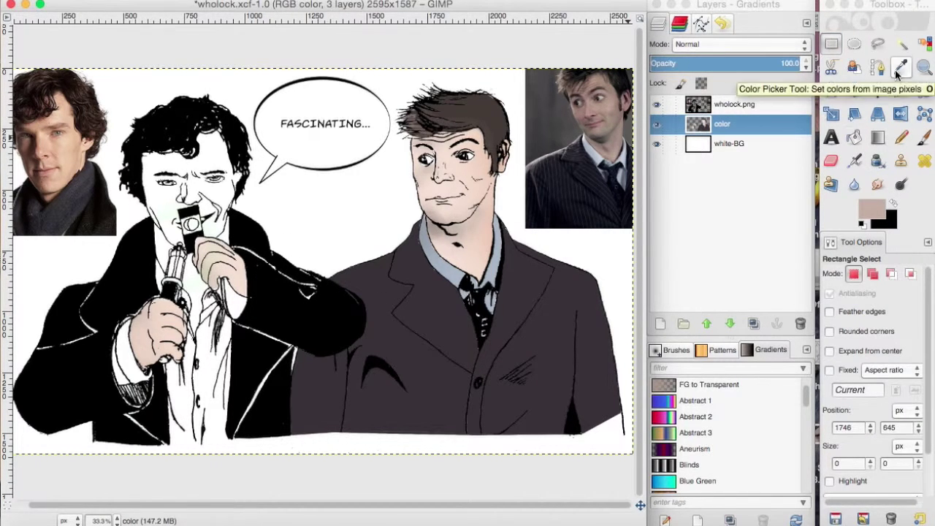
# Select the left man's shirt area with freehand outlines
pyautogui.click(877, 44)
pyautogui.click(167, 443)
pyautogui.click(197, 443)
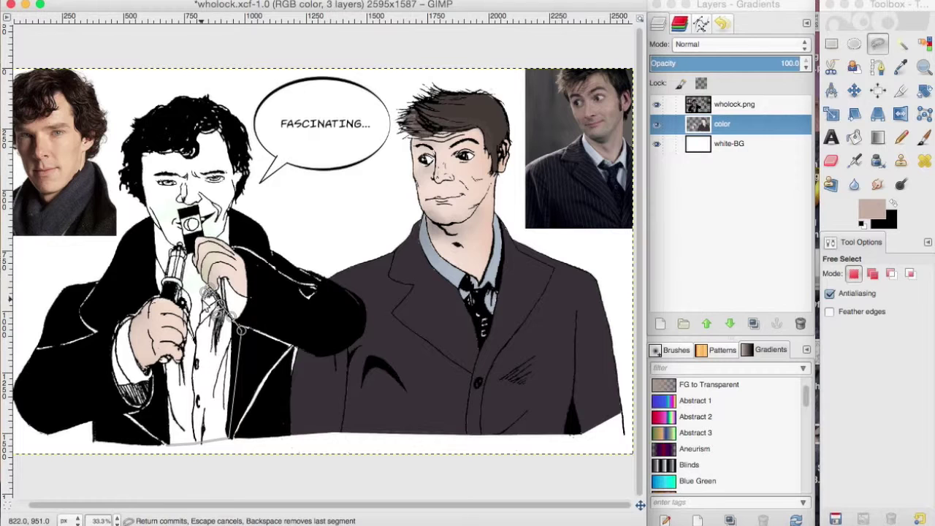
pyautogui.click(219, 307)
pyautogui.press('Return')
pyautogui.keyDown('shift'); pyautogui.click(168, 241); pyautogui.keyUp('shift')
pyautogui.press('Return')
pyautogui.press('shift')
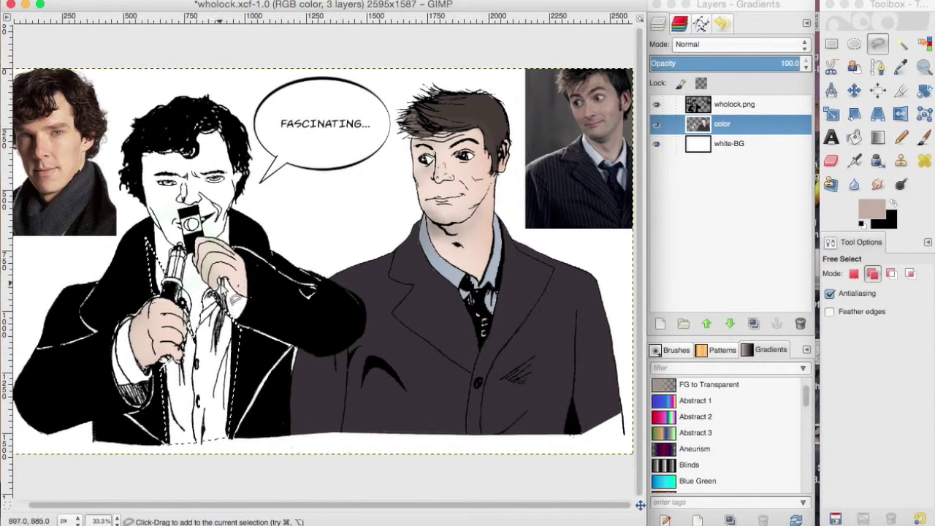
# Paint the selected shirt light cream with a soft, lower-opacity brush
pyautogui.click(870, 212)
pyautogui.click(617, 213)
pyautogui.press('p')
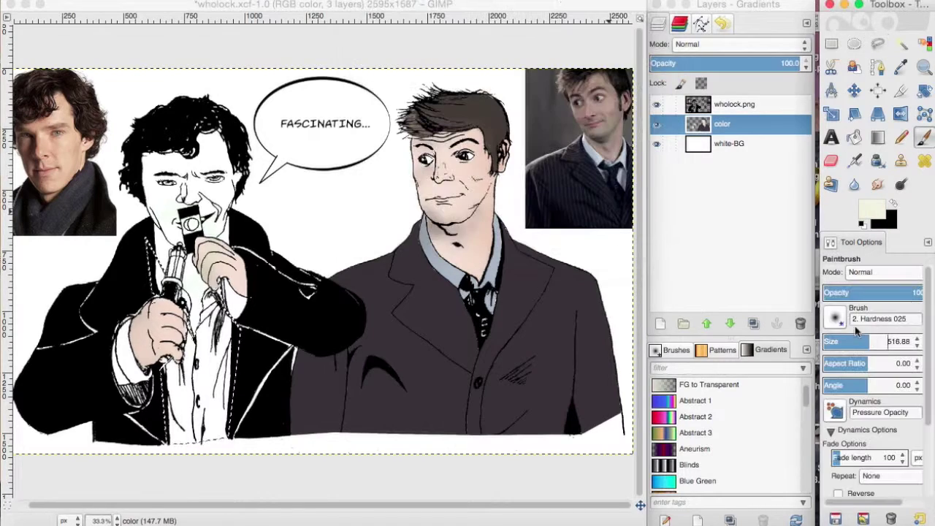
pyautogui.click(870, 212)
pyautogui.moveTo(196, 328)
pyautogui.mouseDown()
pyautogui.moveTo(219, 409)
pyautogui.moveTo(260, 387)
pyautogui.mouseUp()
pyautogui.click(611, 212)
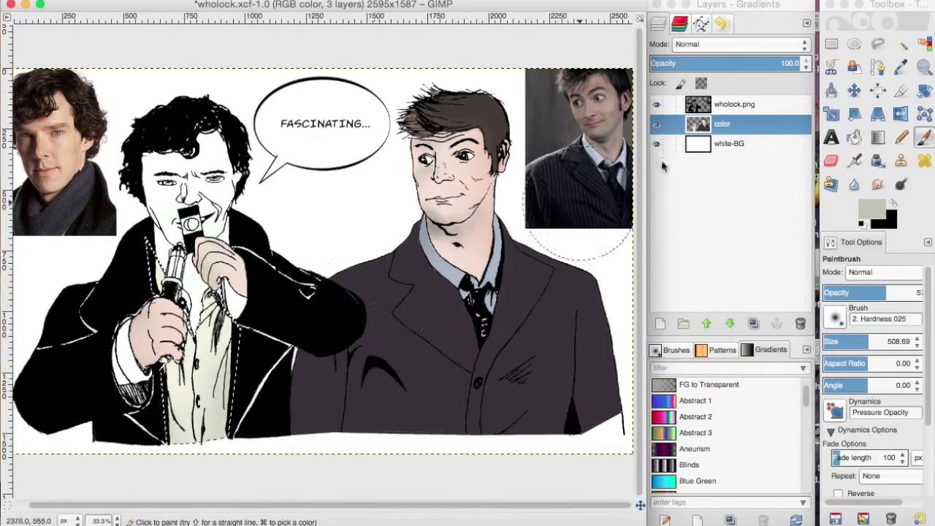
pyautogui.press('r')
# Set a gold colour with a small hard brush for the screwdriver handle
pyautogui.click(878, 44)
pyautogui.click(175, 284)
pyautogui.press('Escape')
pyautogui.press('p')
pyautogui.click(871, 212)
pyautogui.click(619, 213)
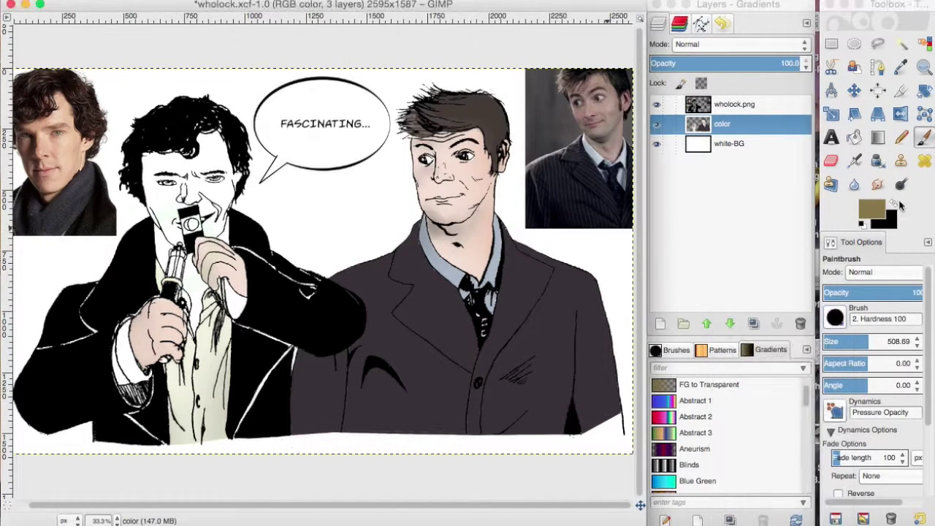
pyautogui.moveTo(840, 341); pyautogui.dragTo(825, 341)
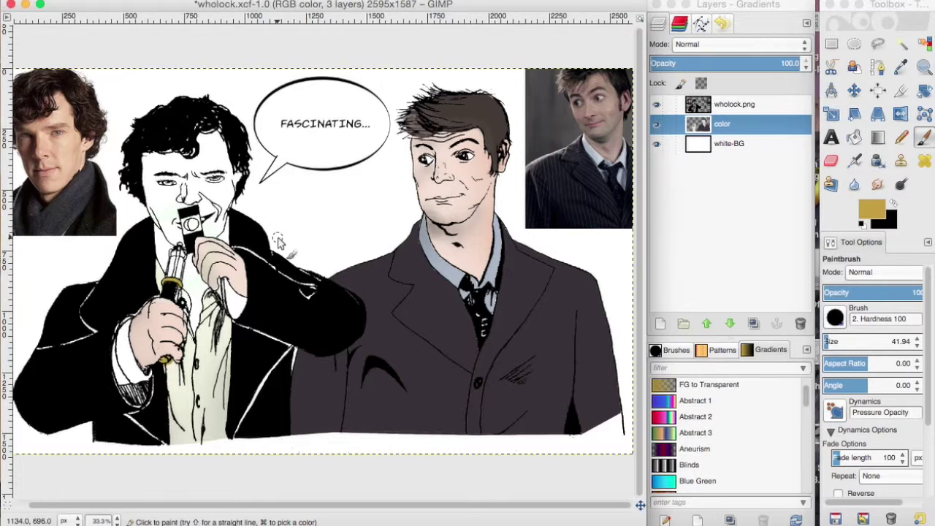
# Change the paint colour to light grey, then to light blue
pyautogui.click(871, 212)
pyautogui.click(609, 212)
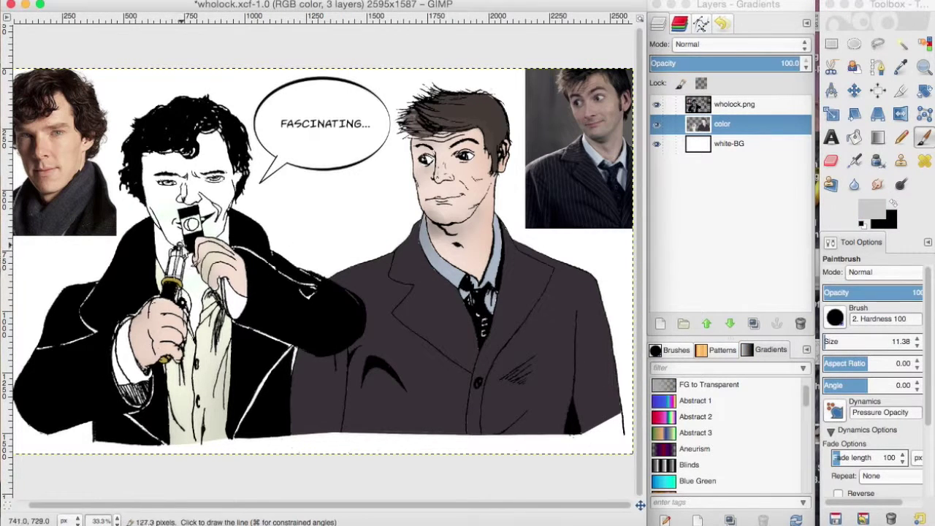
pyautogui.click(870, 212)
pyautogui.click(609, 212)
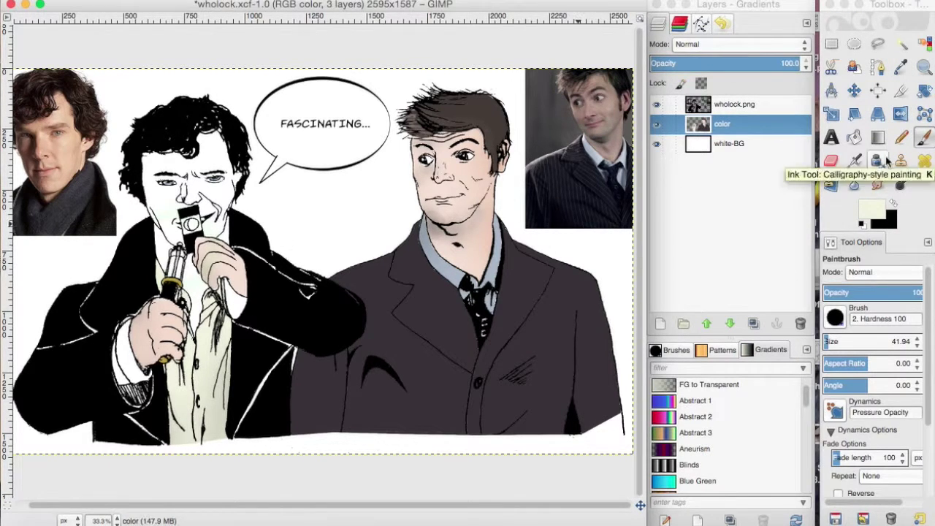
# Create the sherlock_skin layer and sample the existing skin colour
pyautogui.hotkey('shift', 'ctrl', 'n')
pyautogui.press('Return')
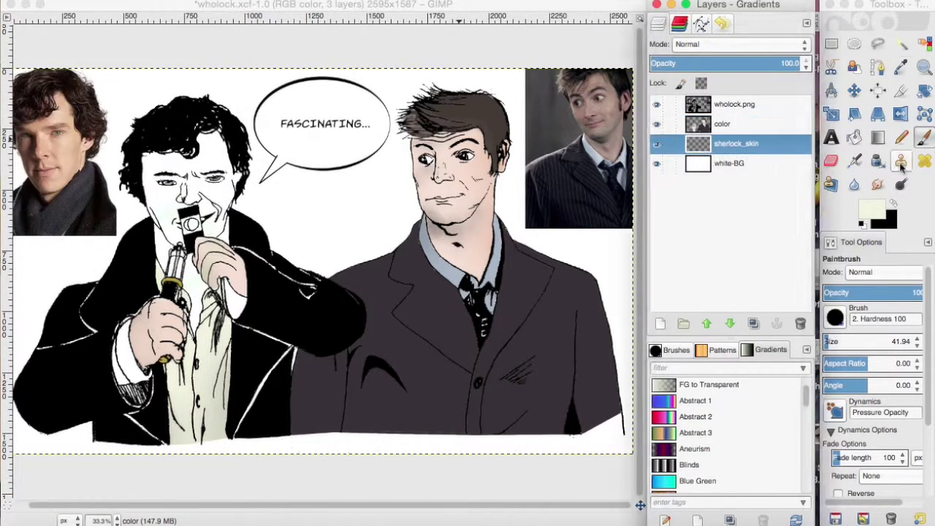
pyautogui.press('o')
pyautogui.click(759, 124)
pyautogui.click(871, 210)
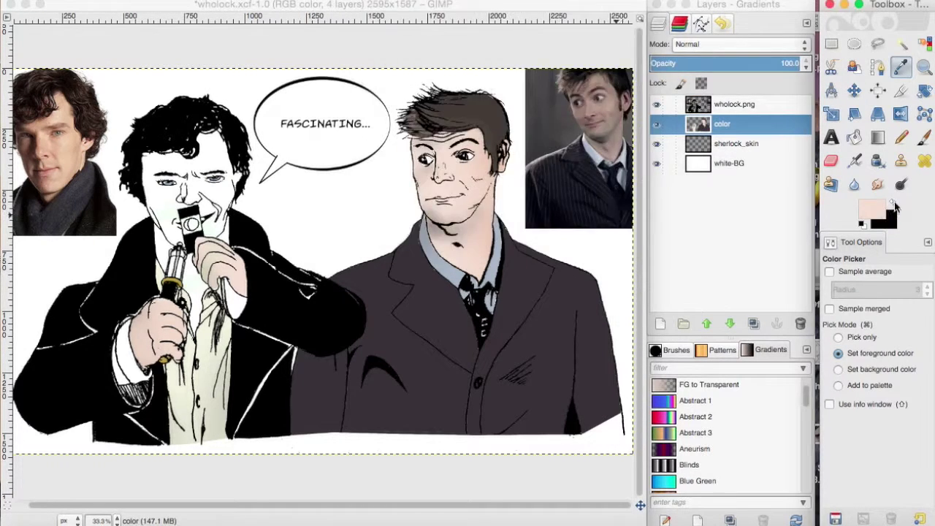
# Select the left man's face and paint it with the skin colour
pyautogui.click(220, 346)
pyautogui.click(150, 337)
pyautogui.click(144, 232)
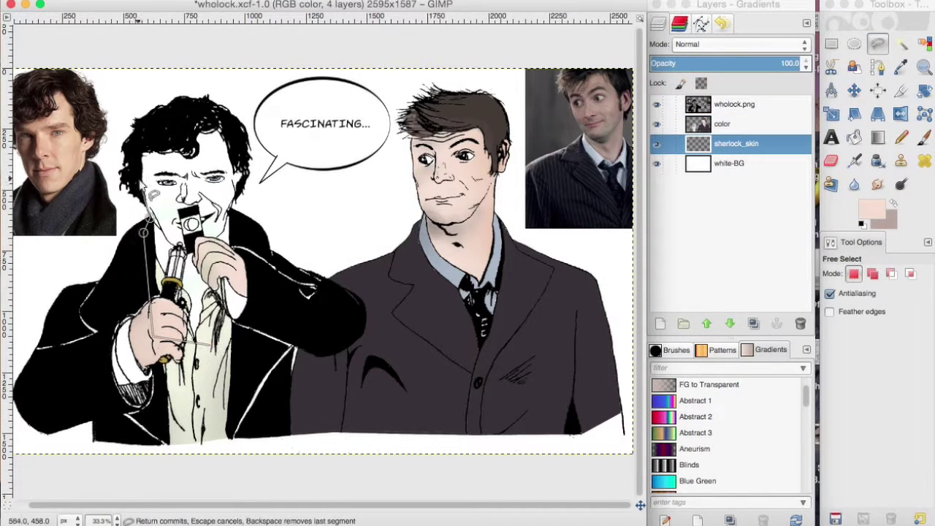
pyautogui.press('Return')
pyautogui.press('p')
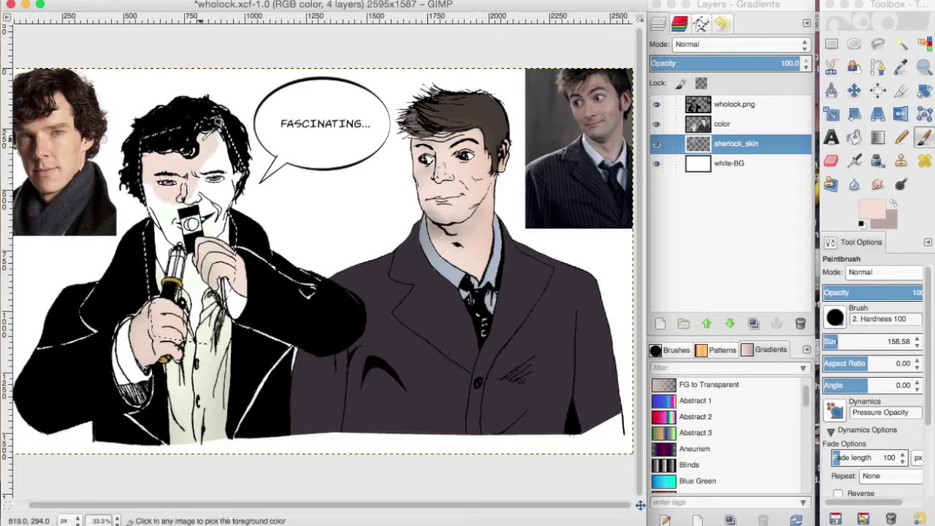
pyautogui.moveTo(147, 171)
pyautogui.mouseDown()
pyautogui.moveTo(227, 249)
pyautogui.moveTo(215, 273)
pyautogui.mouseUp()
pyautogui.hotkey('ctrl', 'z')
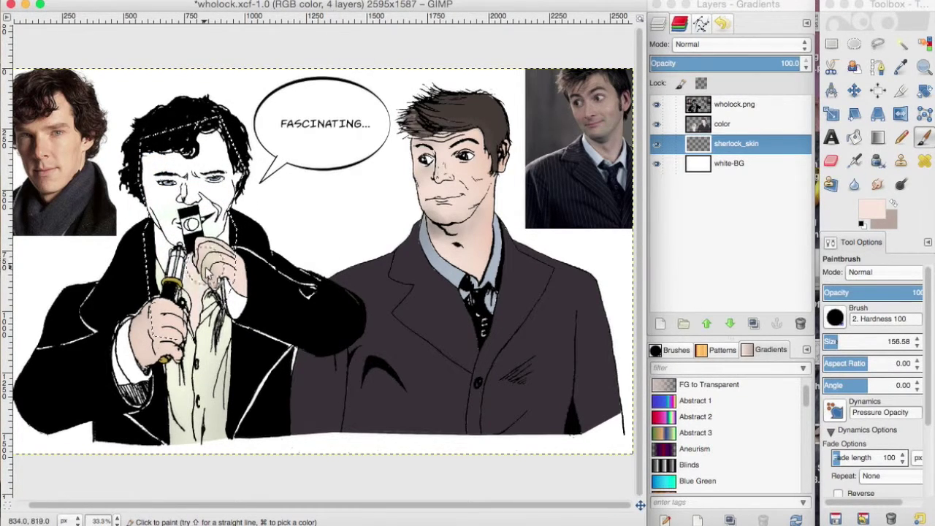
pyautogui.moveTo(248, 197); pyautogui.dragTo(223, 152)
# Shade the face with a smaller, low-opacity darker brush, then clear the selection
pyautogui.press('[')
pyautogui.press('[')
pyautogui.press('[')
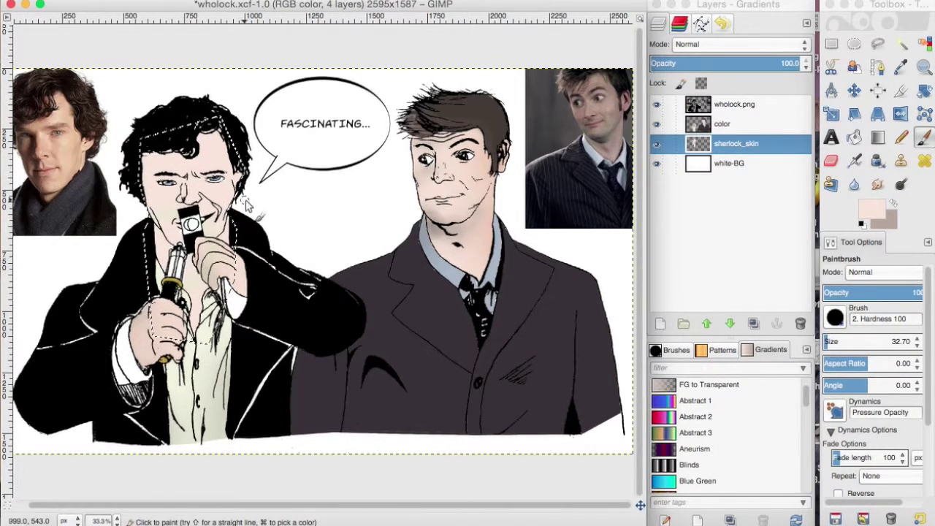
pyautogui.click(843, 340)
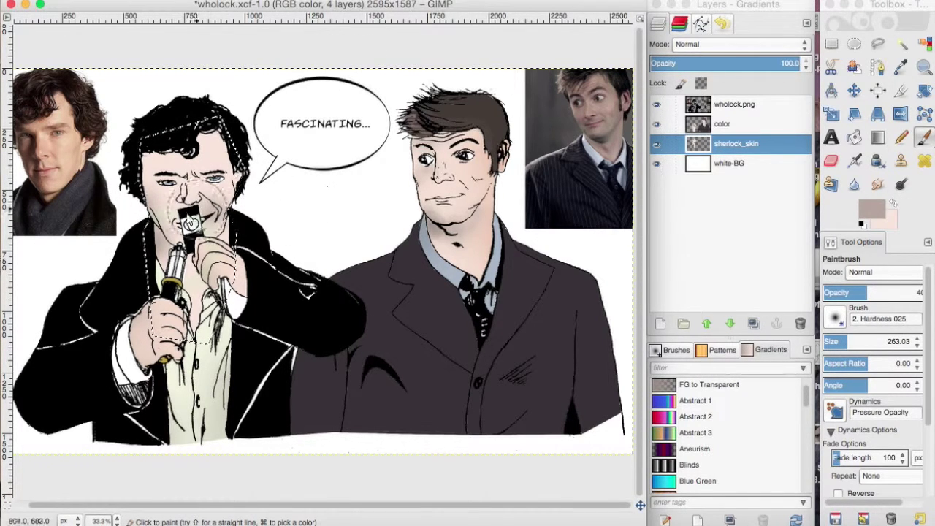
pyautogui.click(837, 341)
pyautogui.click(862, 292)
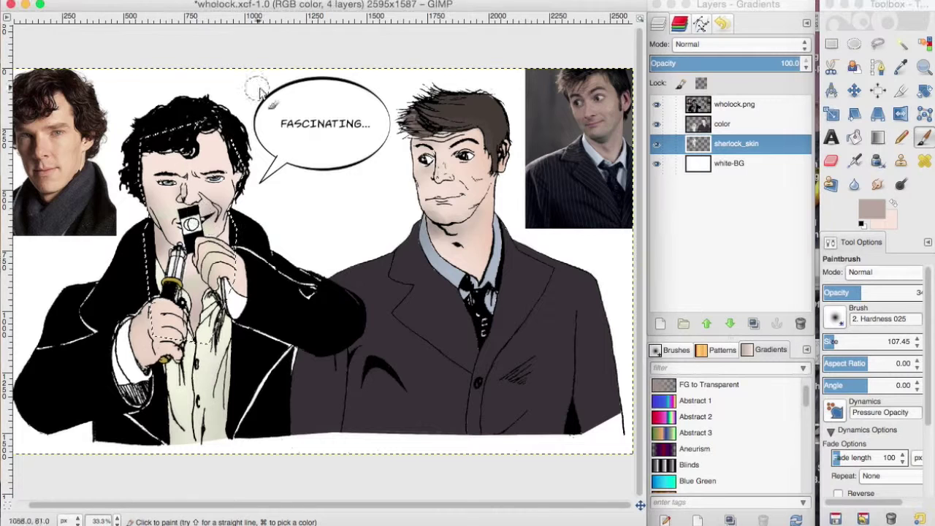
pyautogui.hotkey('ctrl', 'shift', 'a')
pyautogui.click(722, 123)
# Dab bright green around the screwdriver tip and enlarge the brush greatly for the glow
pyautogui.click(922, 137)
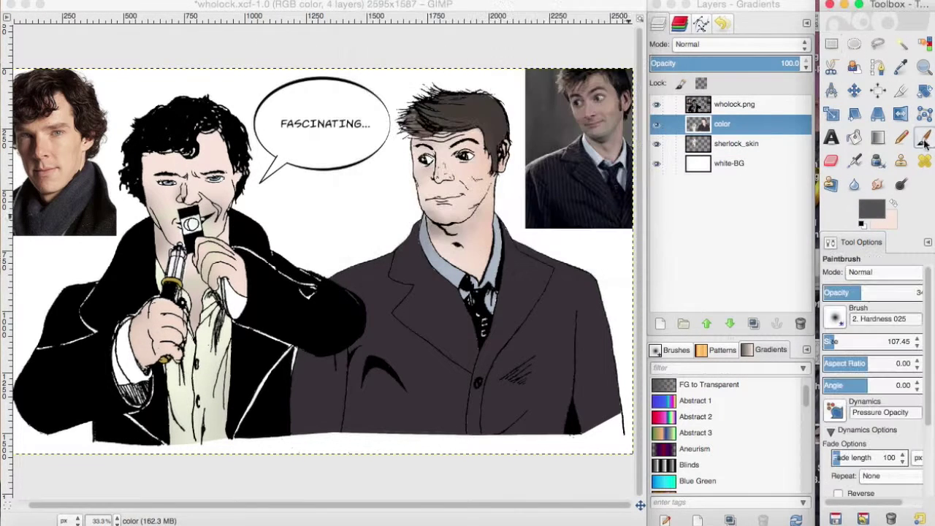
pyautogui.click(237, 305)
pyautogui.press('[')
pyautogui.press('[')
pyautogui.press('[')
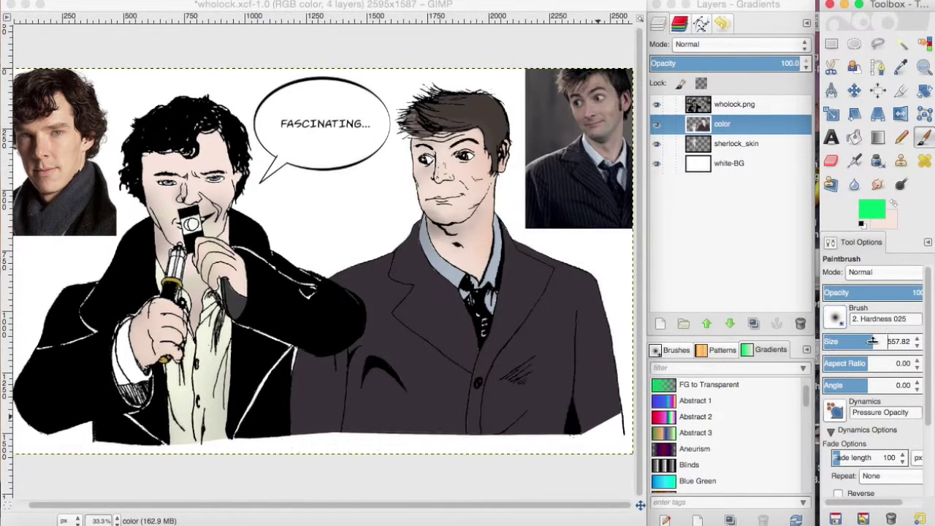
pyautogui.click(182, 257)
pyautogui.click(913, 340)
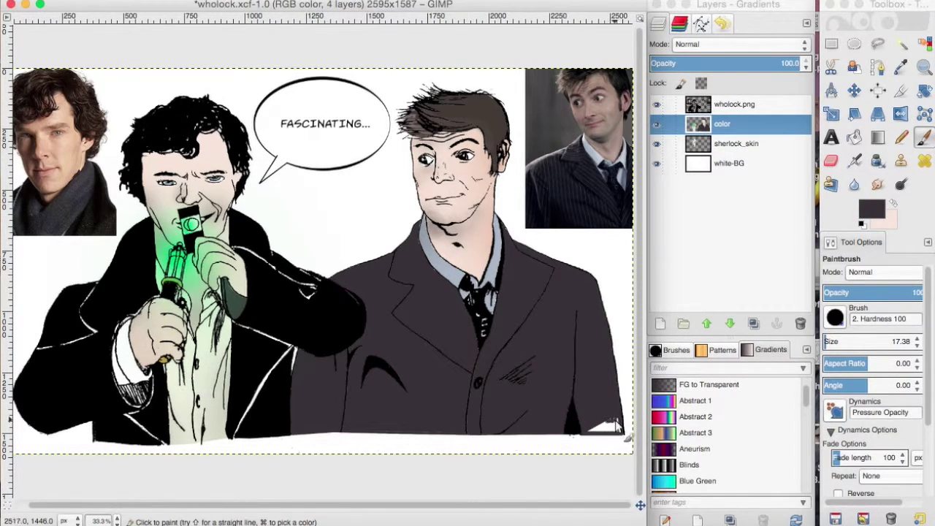
pyautogui.click(871, 210)
pyautogui.click(442, 87)
pyautogui.click(613, 213)
pyautogui.click(831, 44)
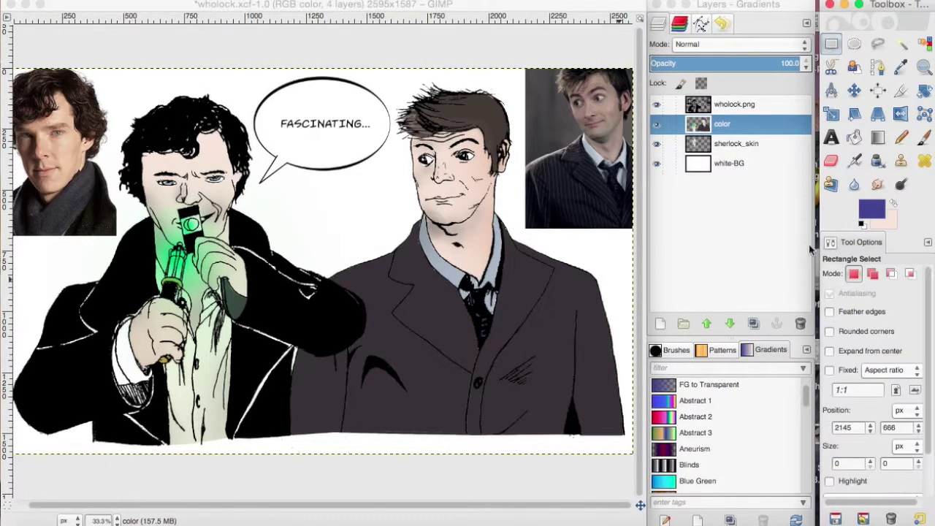